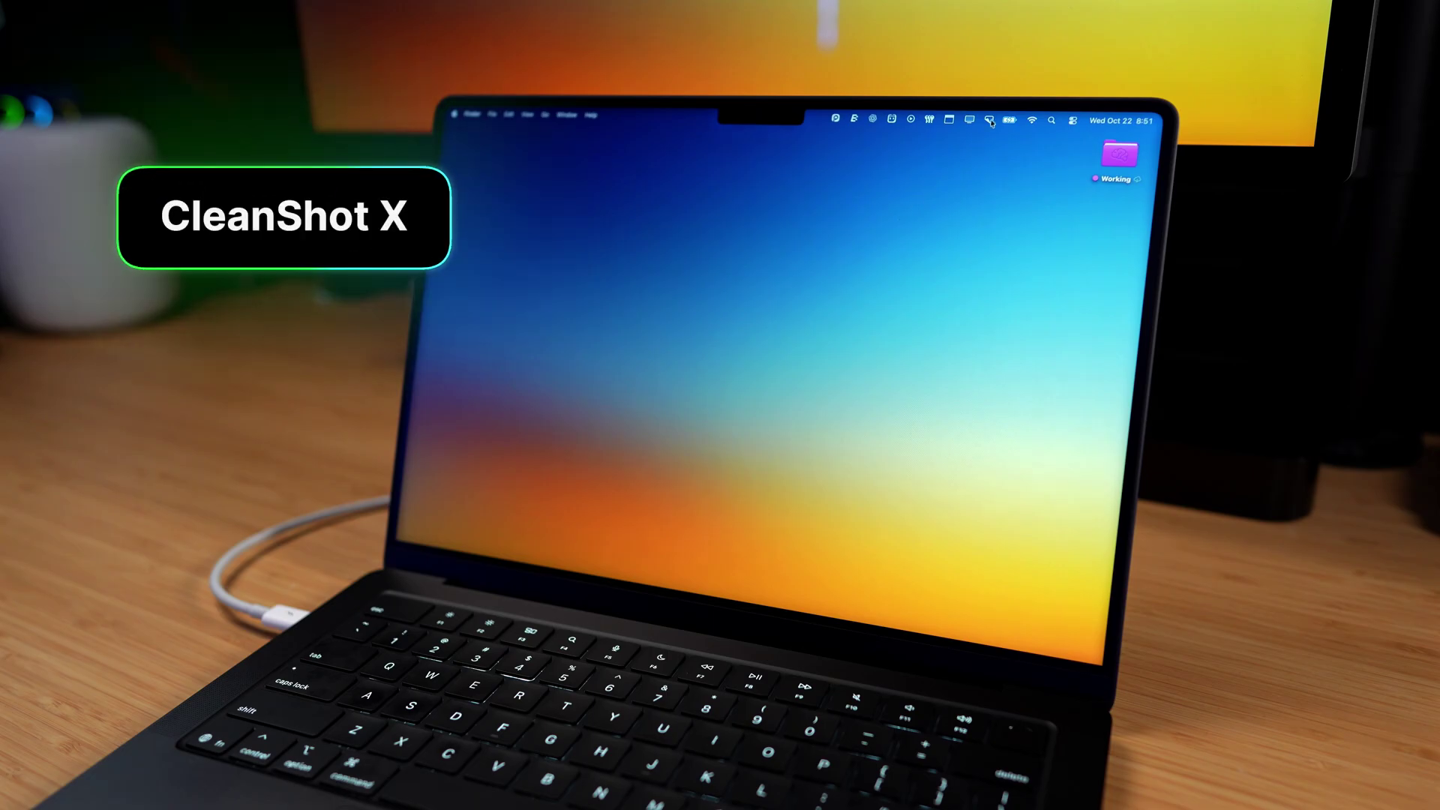
Review CleanShot's Recording settings and the Highlight clicks options, then reopen the capture menu.
click(991, 121)
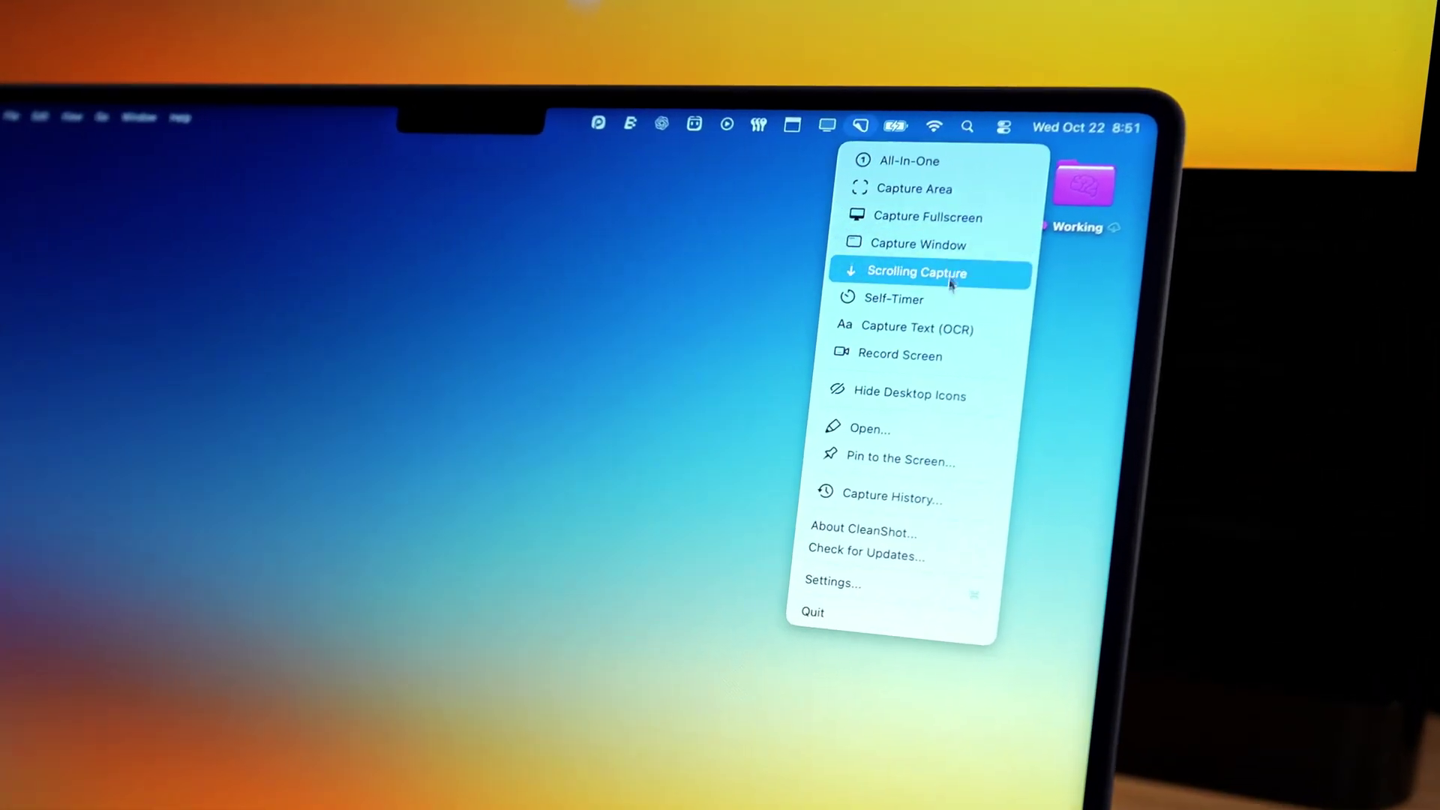
click(868, 582)
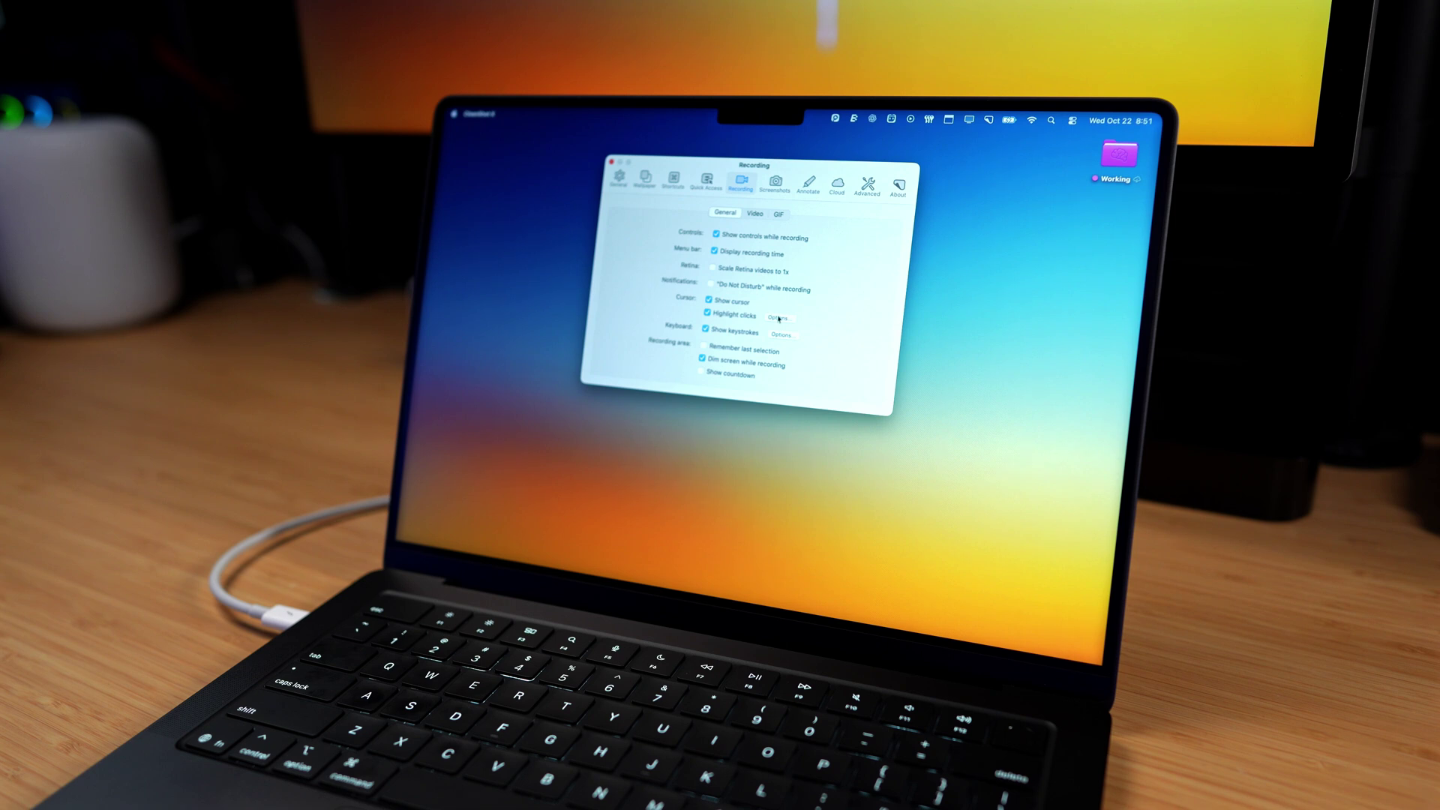
click(779, 319)
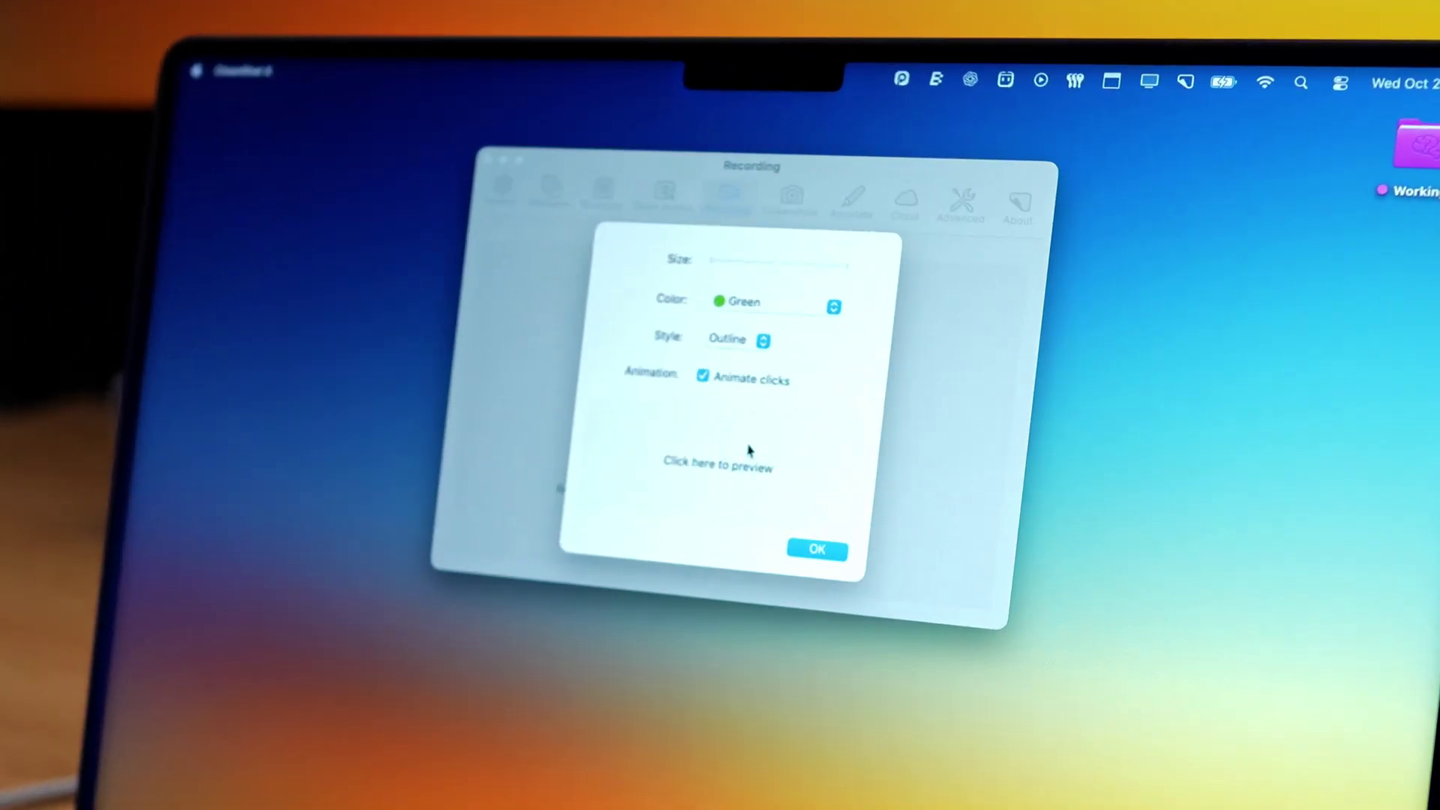
click(815, 552)
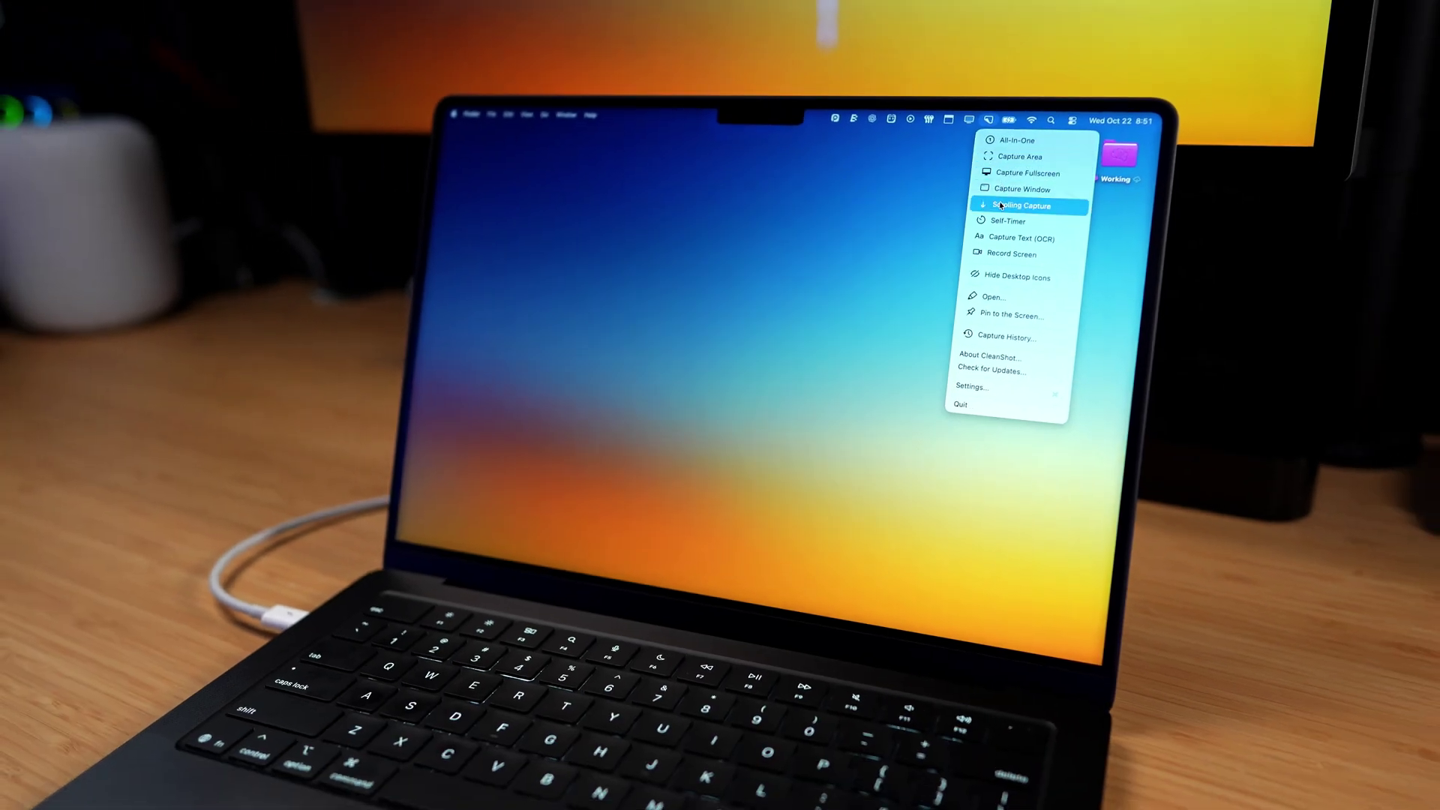
Start a fullscreen screen recording setup and open the microphone menu.
click(1009, 261)
click(774, 324)
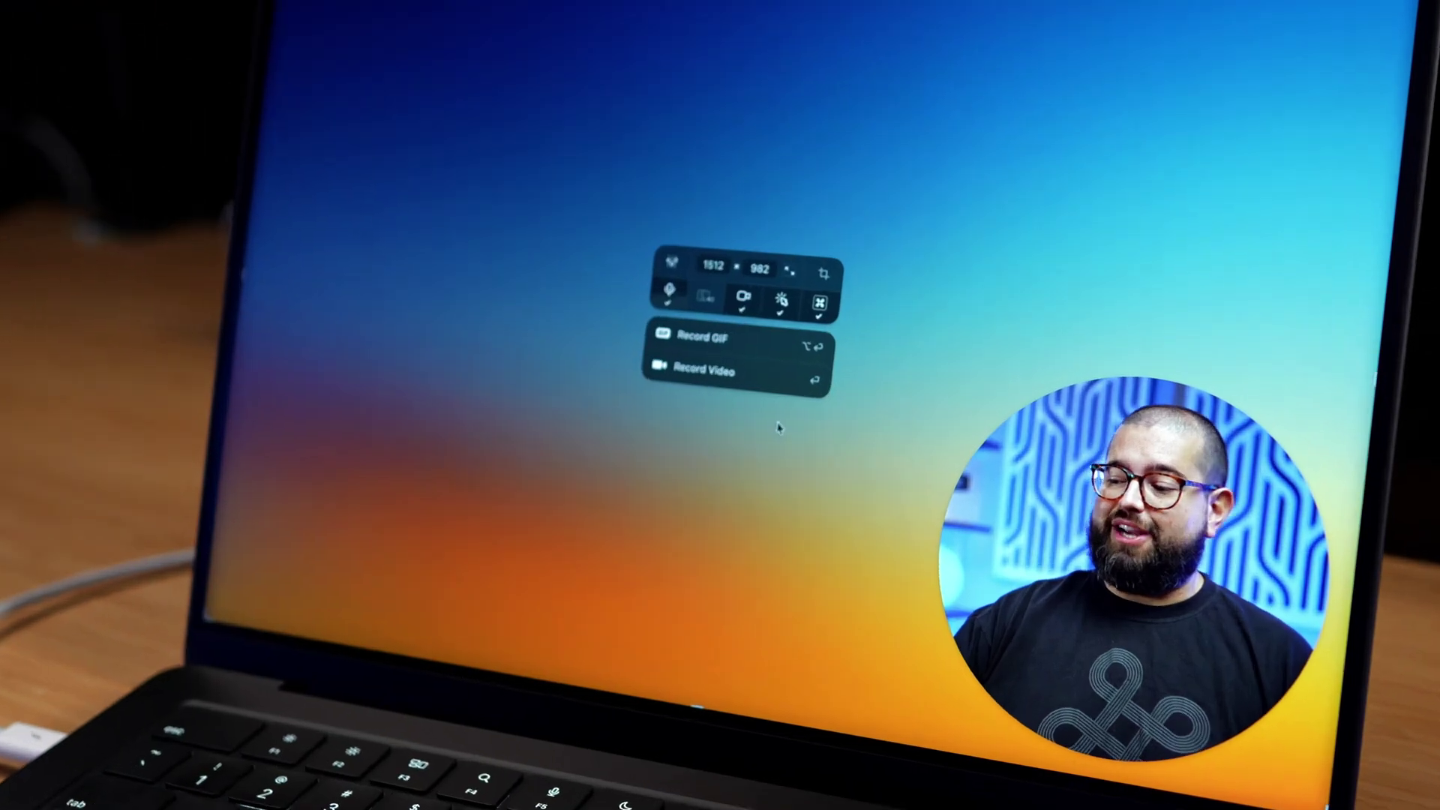
click(689, 333)
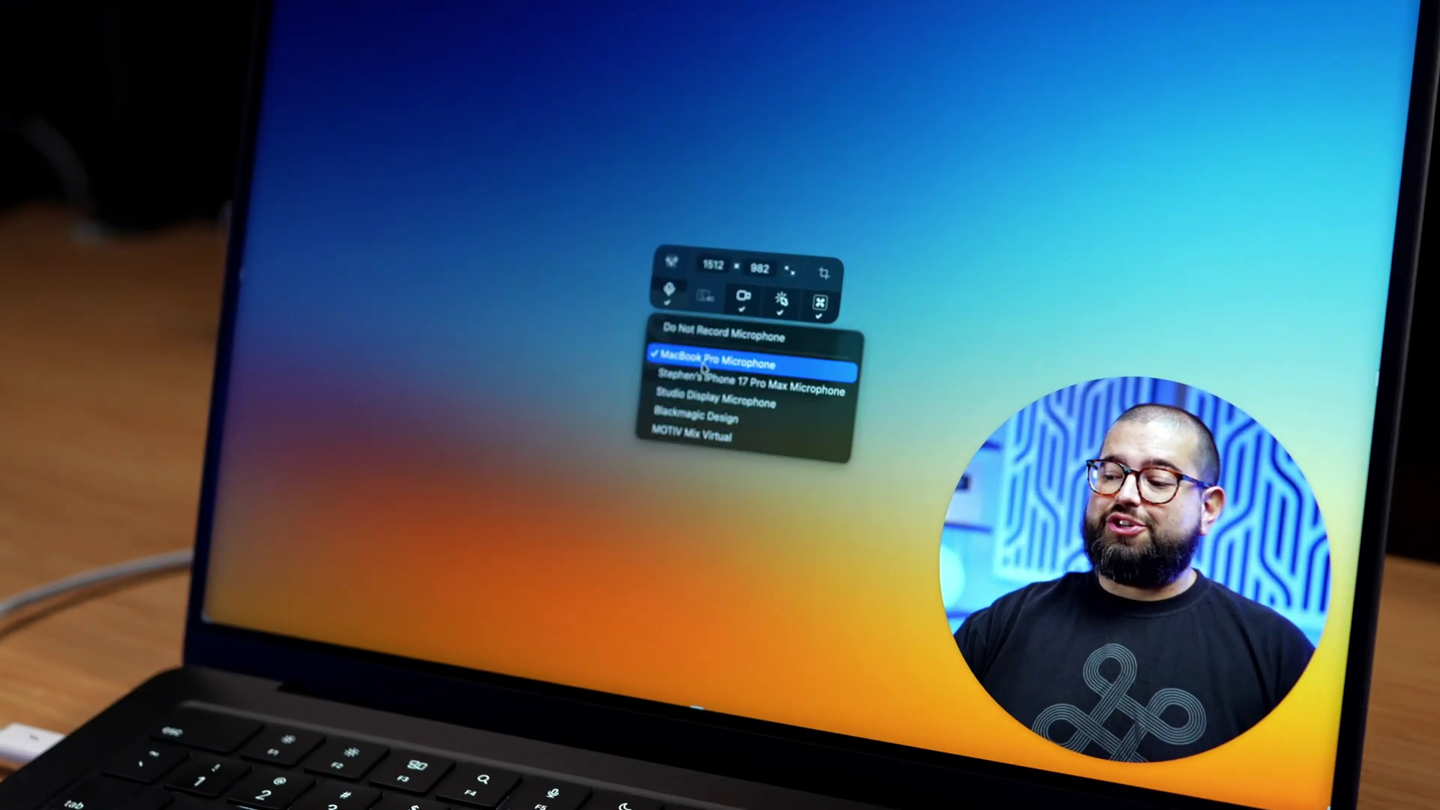
Keep the MacBook Pro microphone, set the camera overlay, and record the video.
click(628, 350)
click(744, 299)
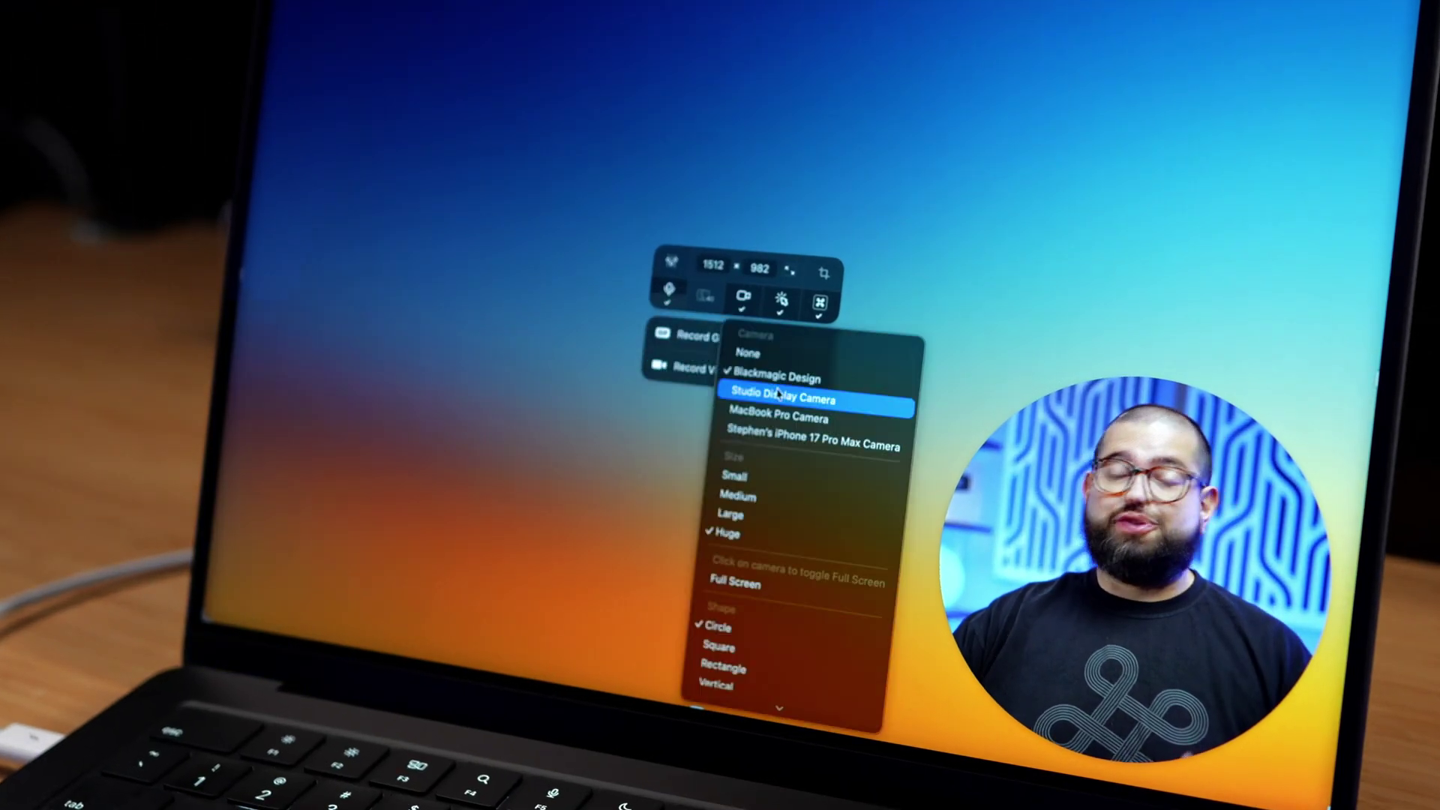
click(603, 418)
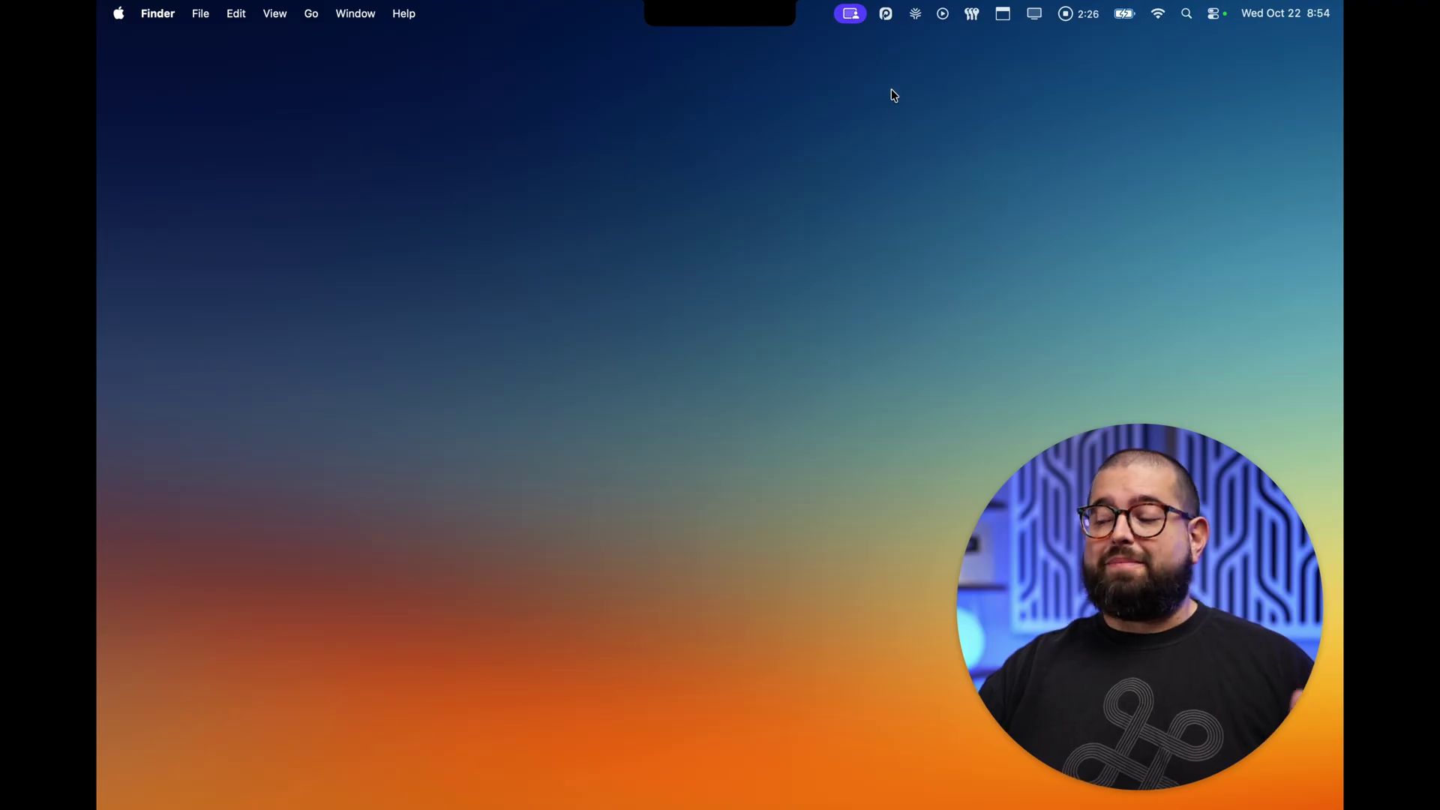
click(886, 14)
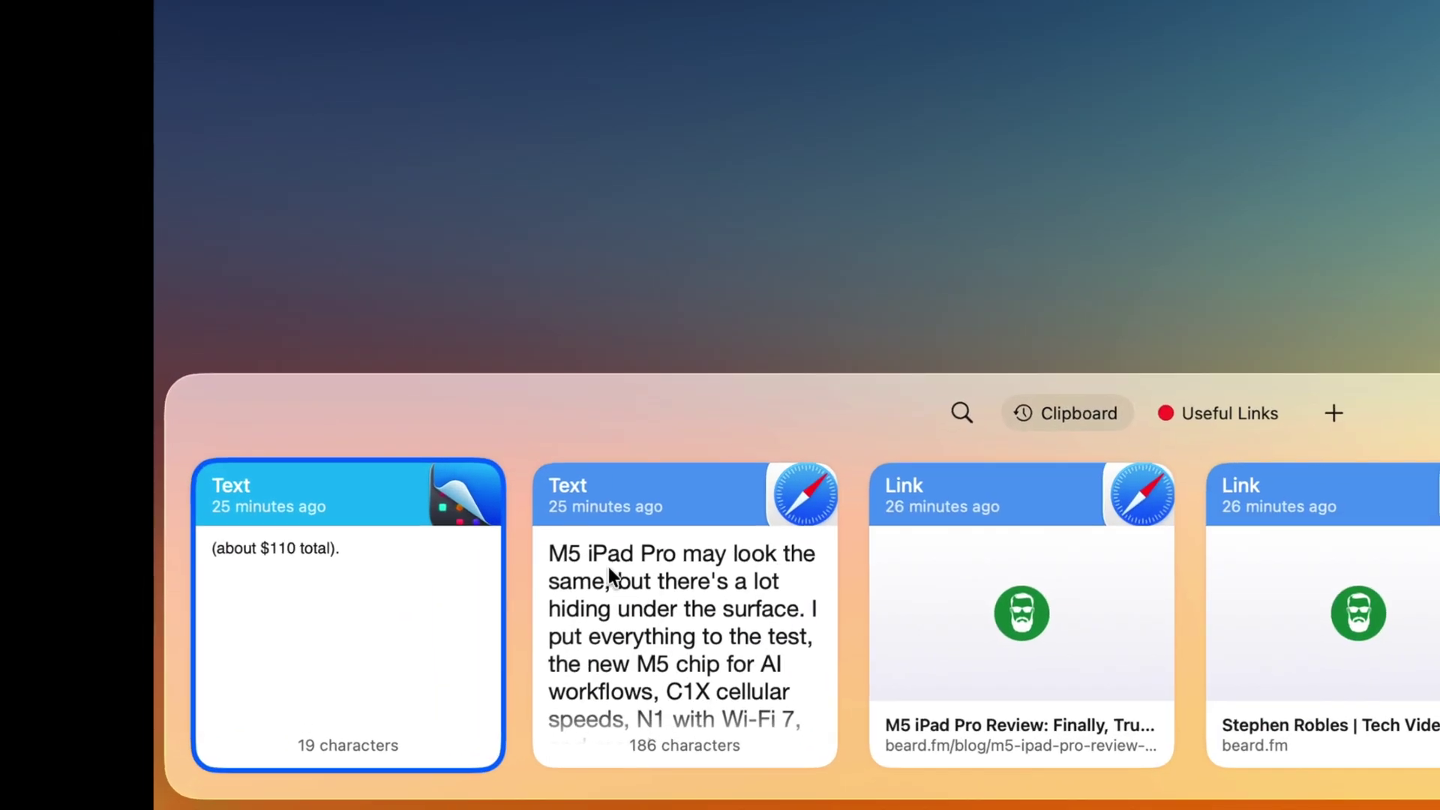
scroll(609, 567, right, 10)
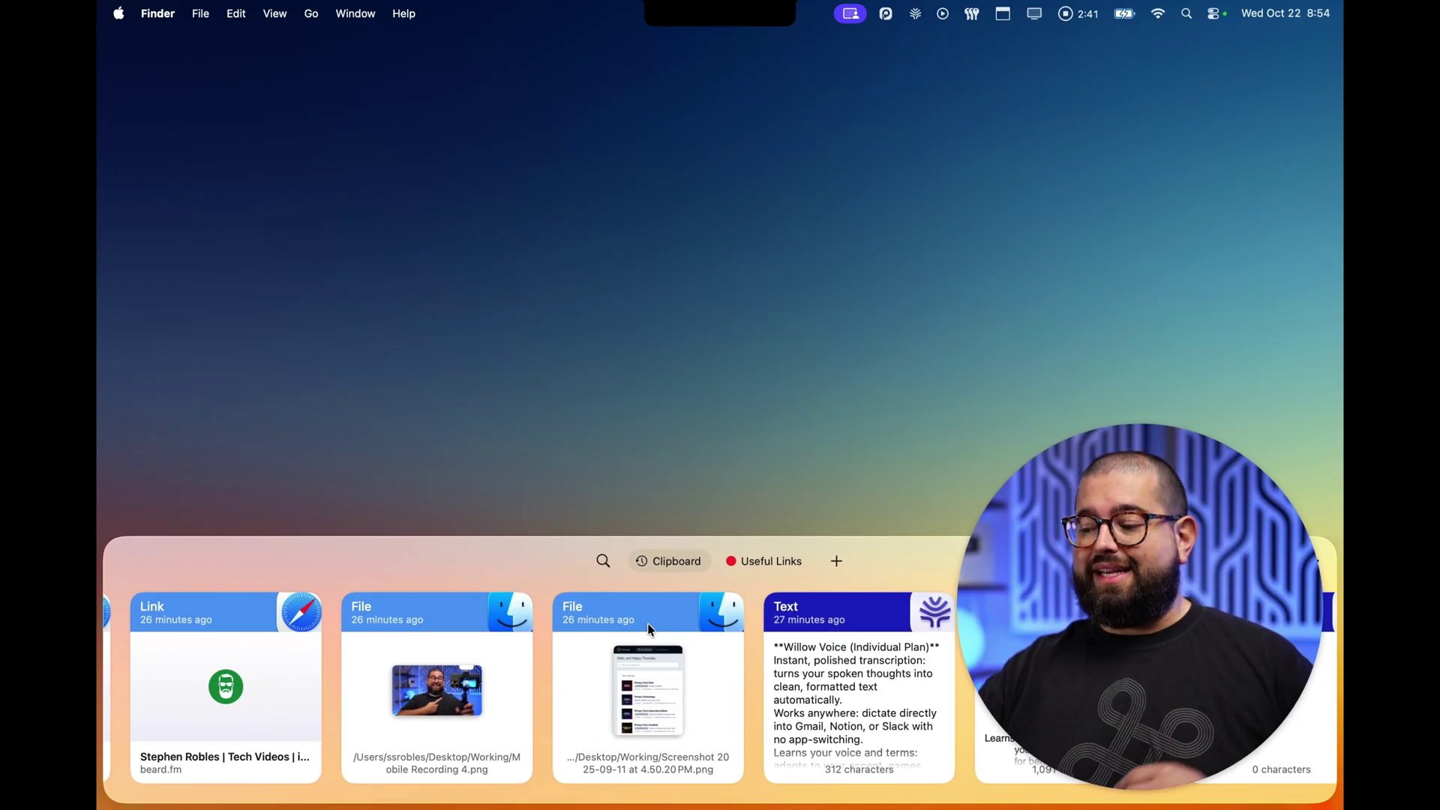
scroll(648, 630, right, 10)
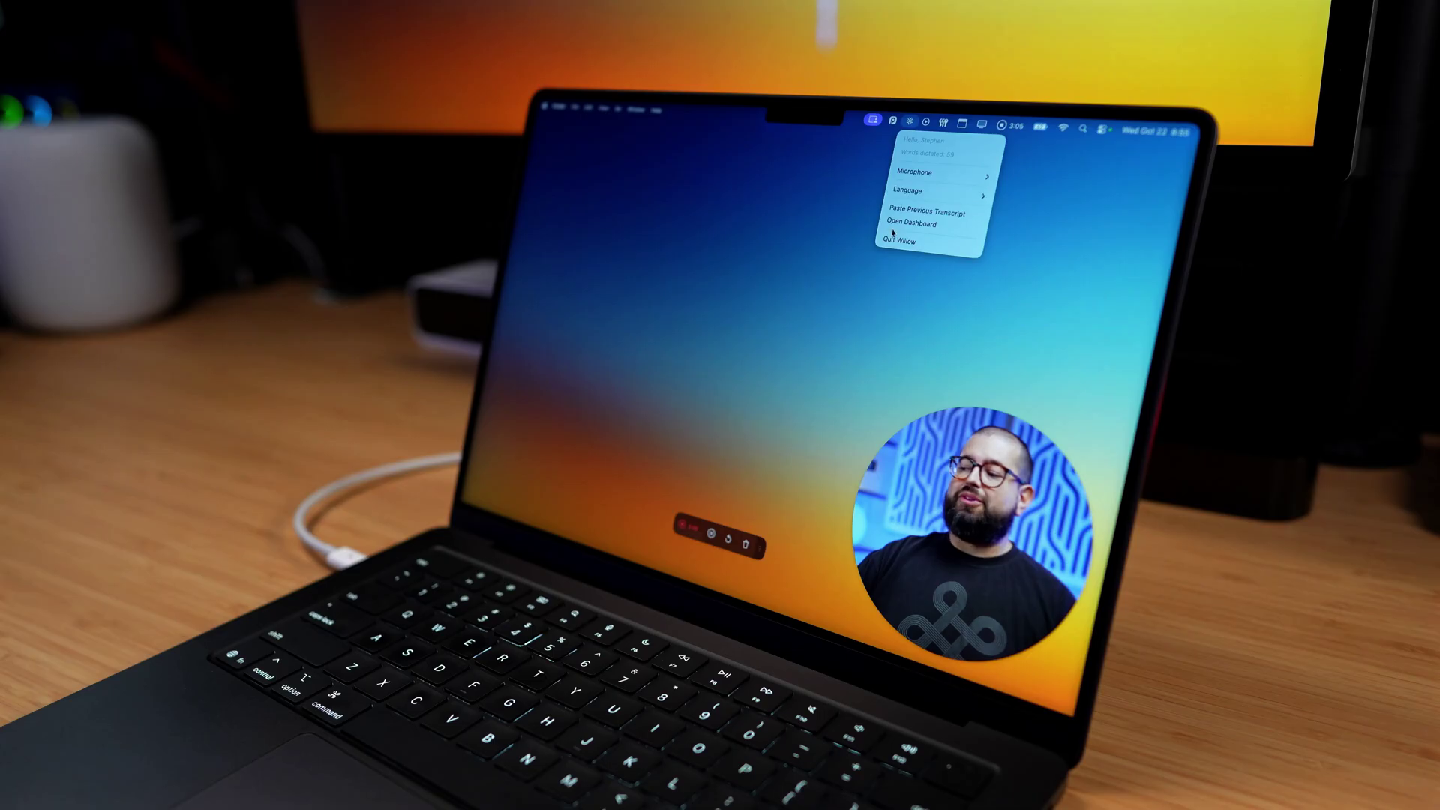
Open Willow's dashboard with dictation stats and two transcripts from the menu bar.
click(894, 225)
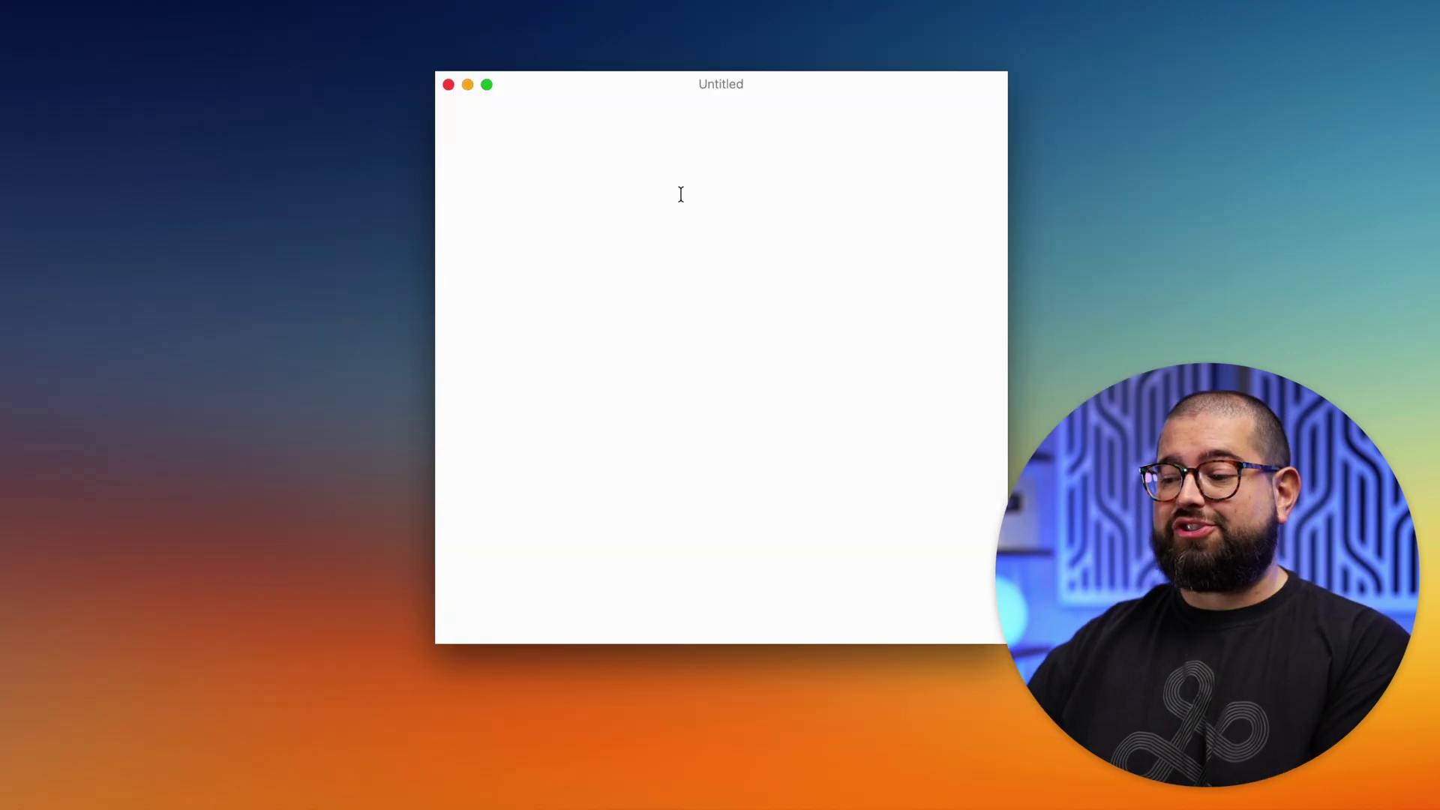
text(## Markdown)
Finish the '## Markdown' heading and start a new line below it.
key(Return)
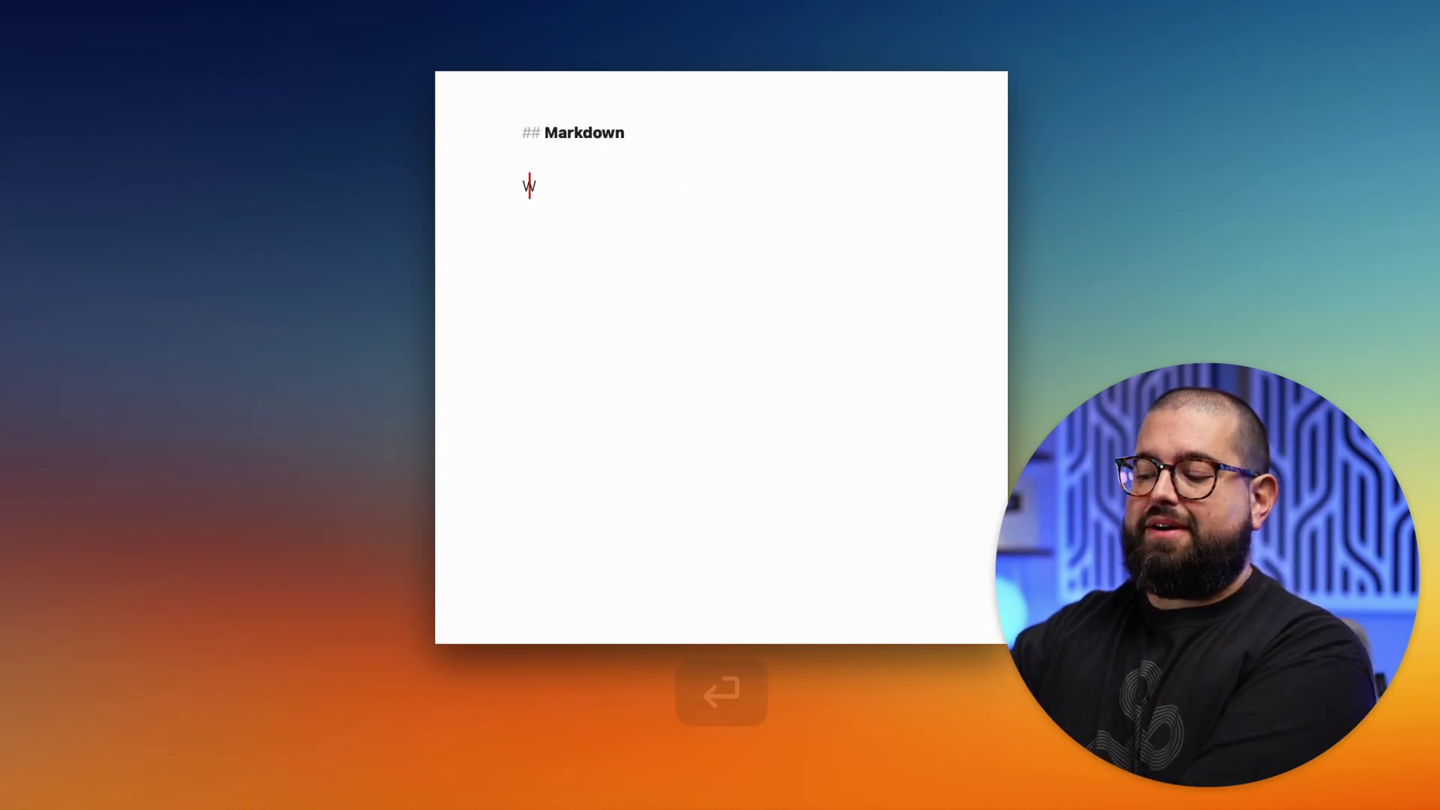